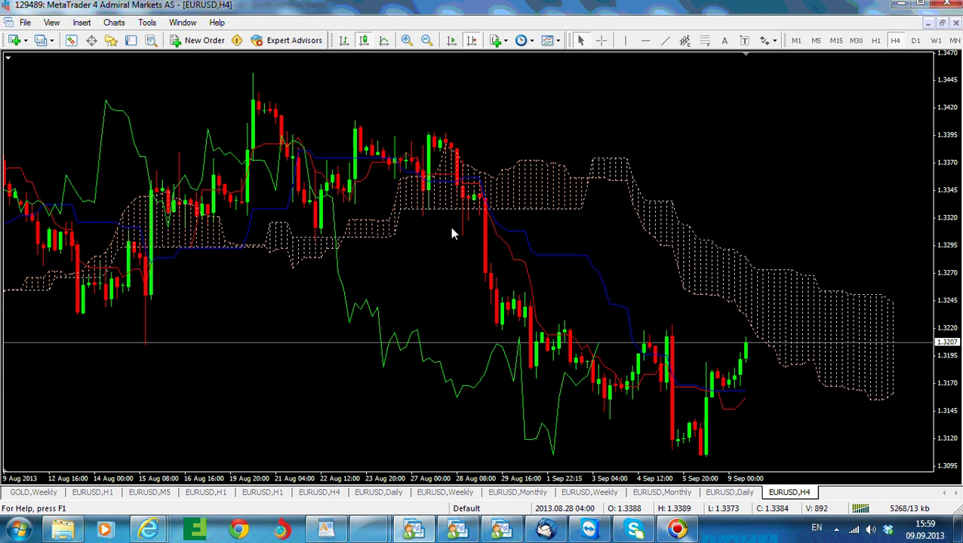
Step: Save the EURUSD H4 chart's setup as a template named ichimoku
right_click(542, 138)
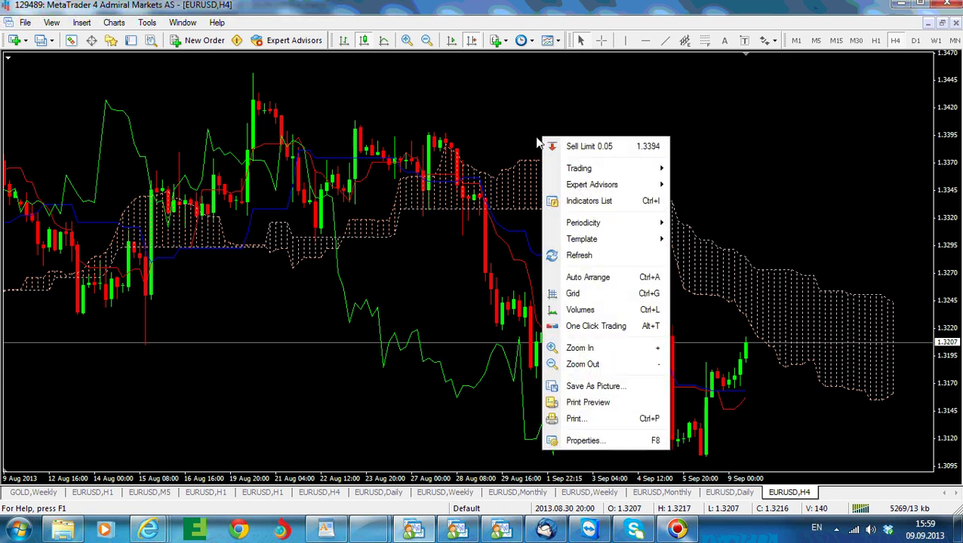
mouse_move(585, 239)
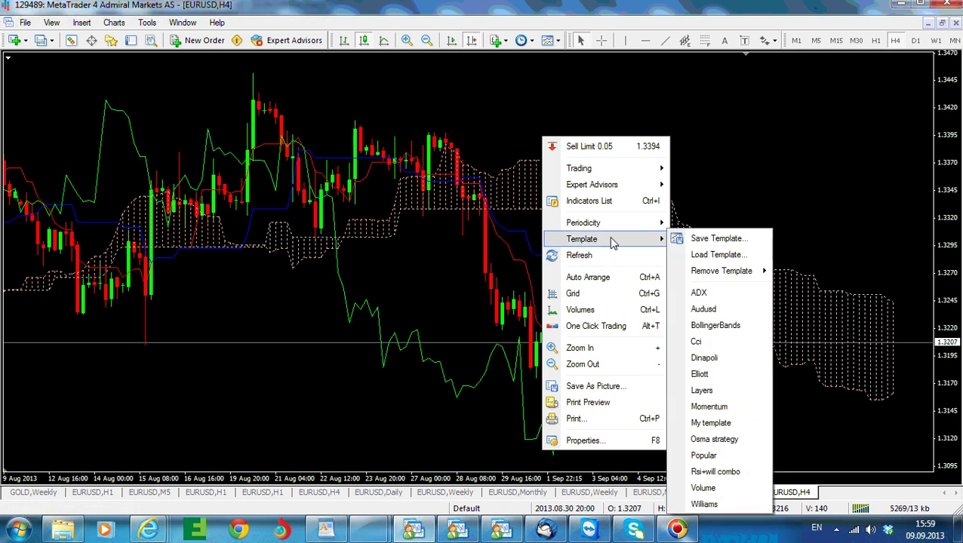
left_click(736, 239)
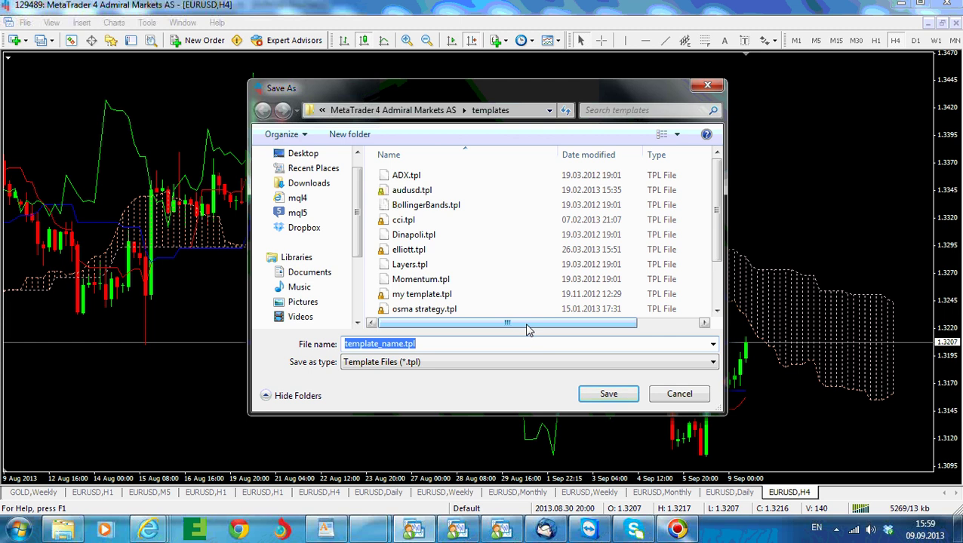
type("ichimoku")
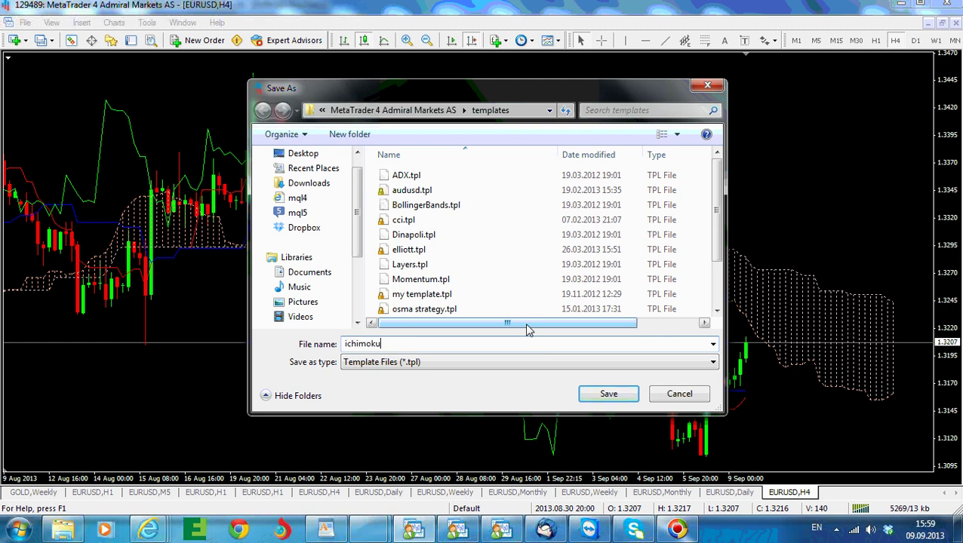
left_click(604, 395)
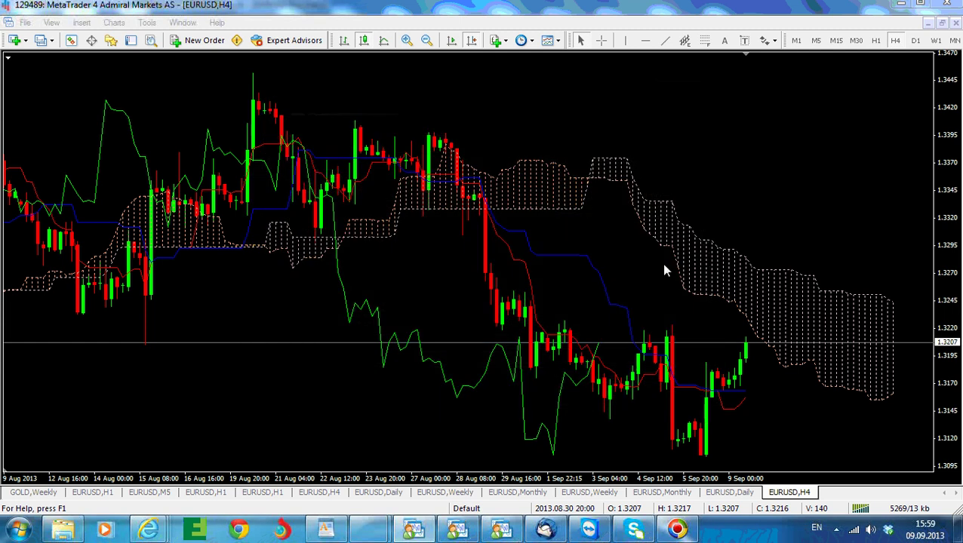
Step: Open a new EURUSD chart, apply the Ichimoku template to it and show its most recent candles
left_click(27, 23)
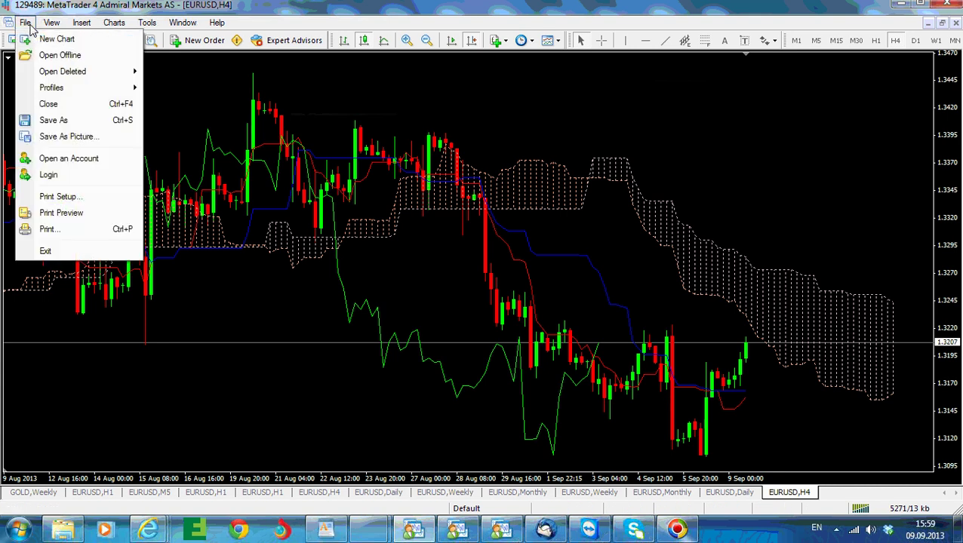
left_click(43, 38)
left_click(83, 51)
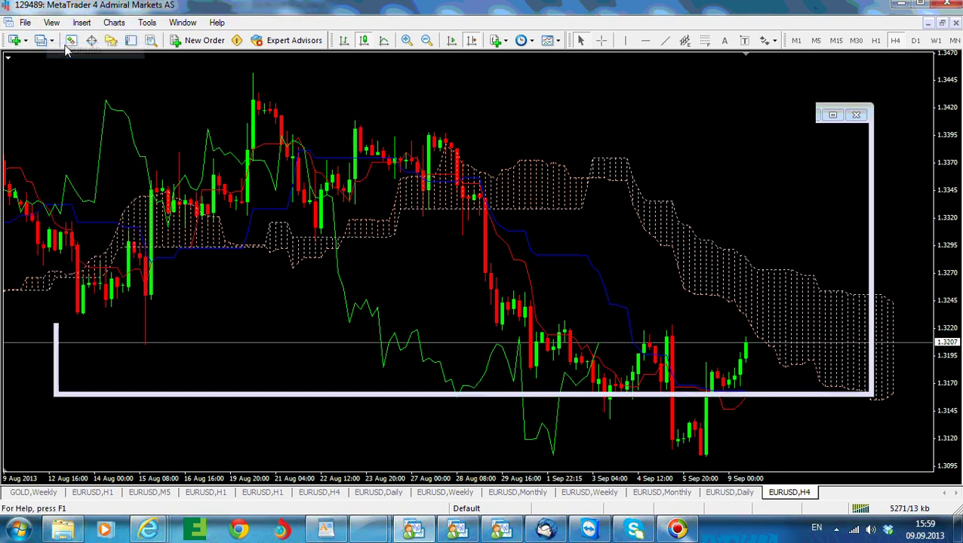
right_click(389, 113)
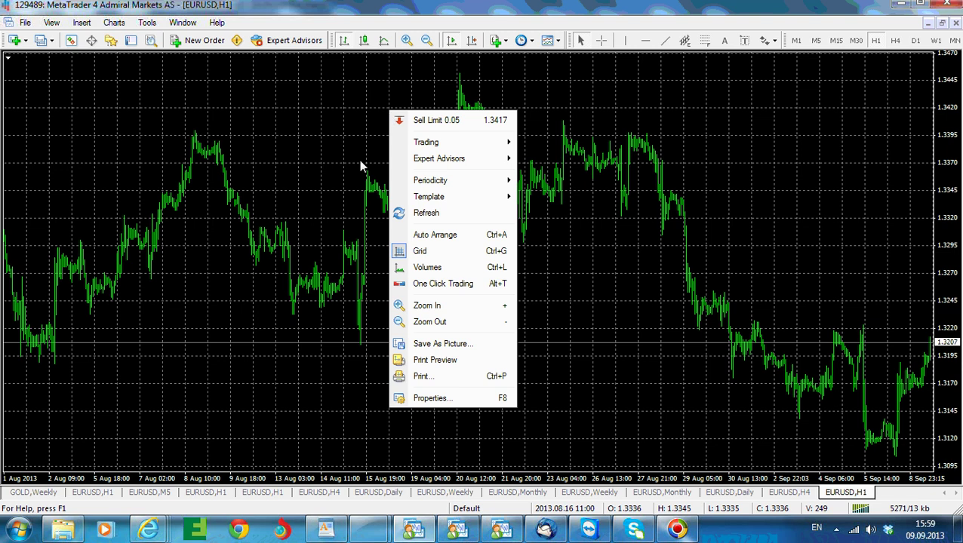
mouse_move(486, 200)
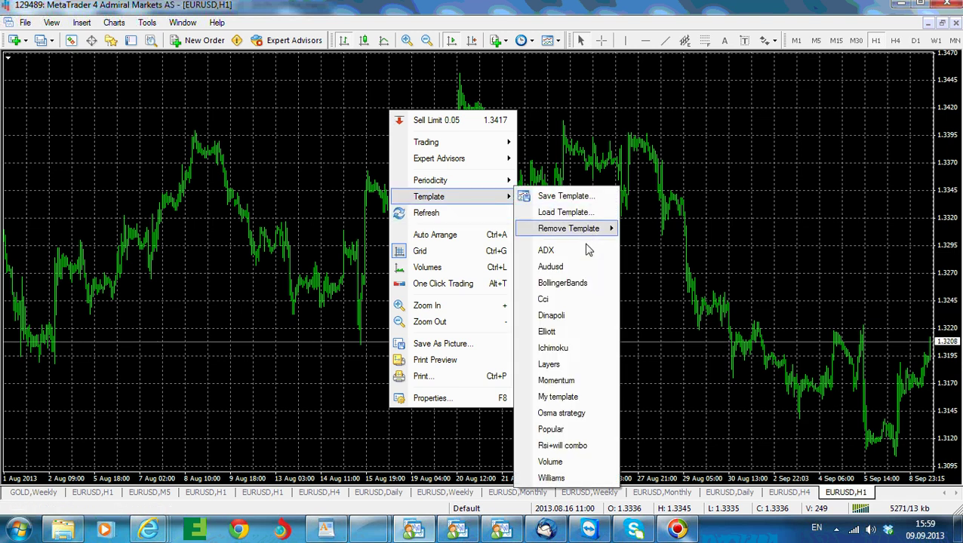
left_click(588, 352)
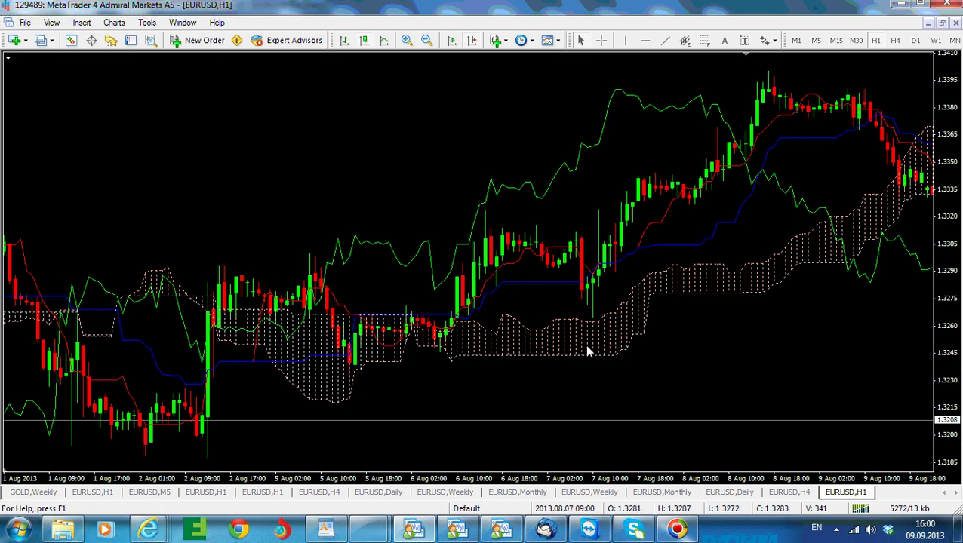
key("plus")
key("plus")
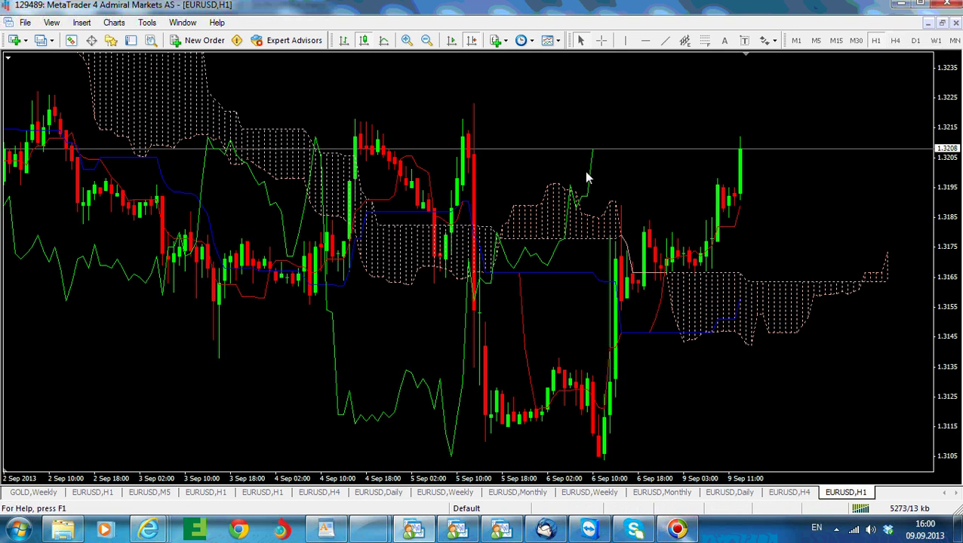
Step: Open another EURUSD chart and load the ichimoku.tpl template file onto it
left_click(25, 22)
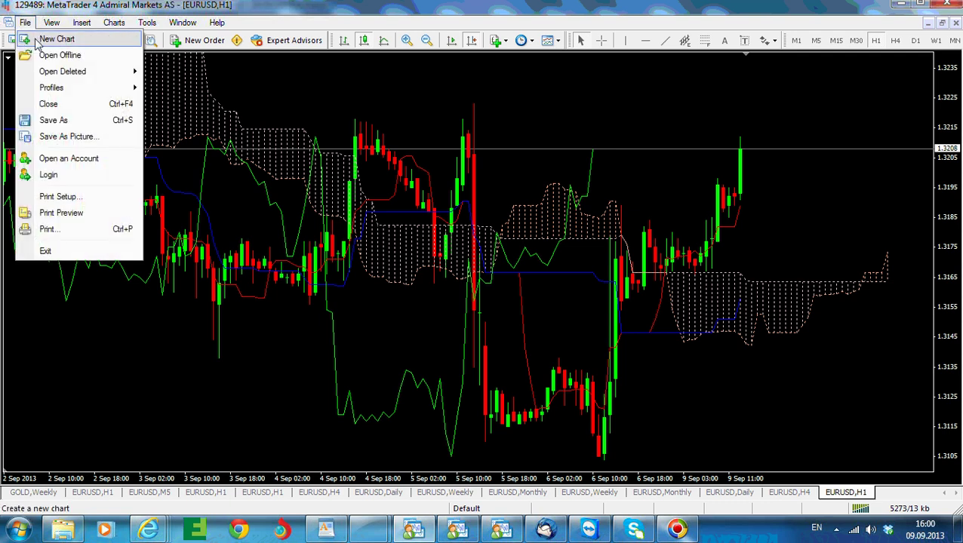
left_click(53, 39)
left_click(78, 49)
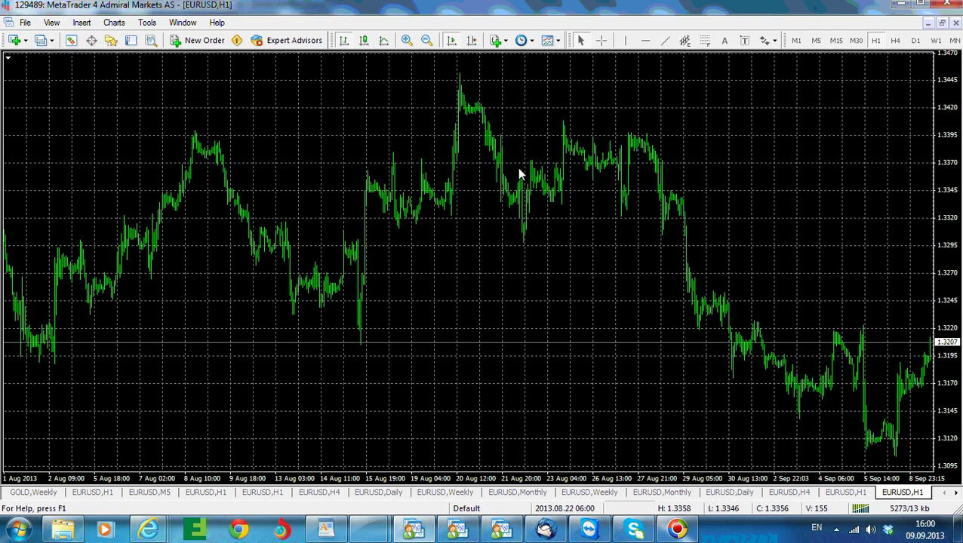
right_click(520, 176)
mouse_move(592, 260)
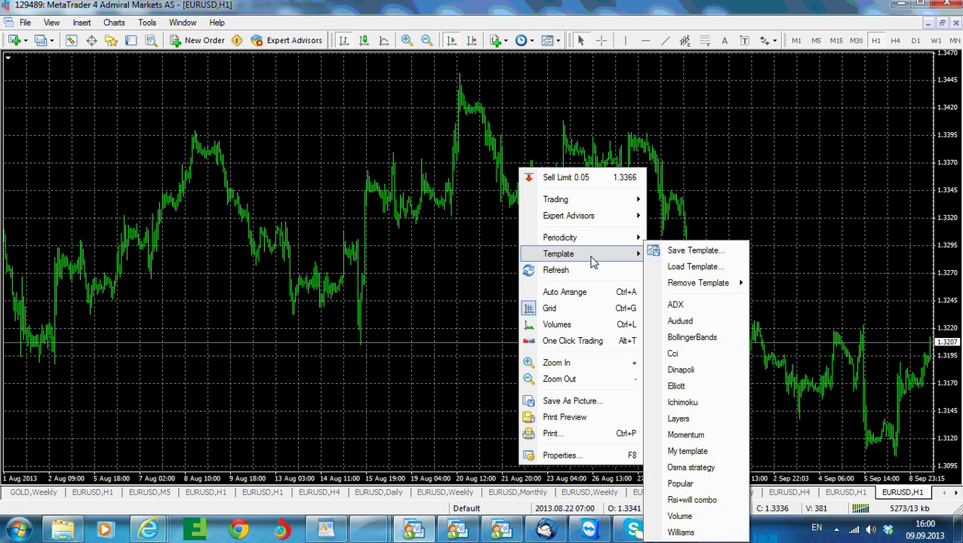
left_click(703, 273)
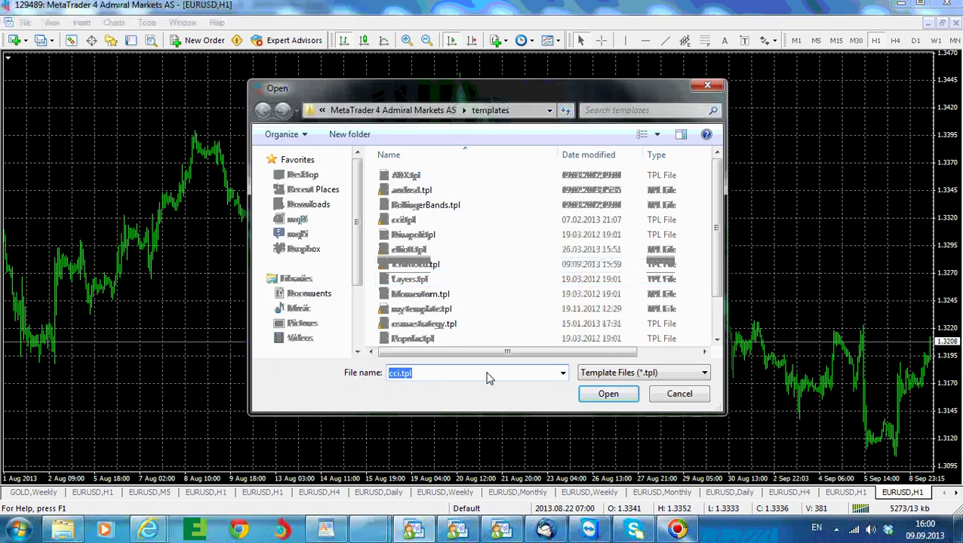
left_click(440, 265)
left_click(607, 393)
left_click_drag(776, 252, 618, 260)
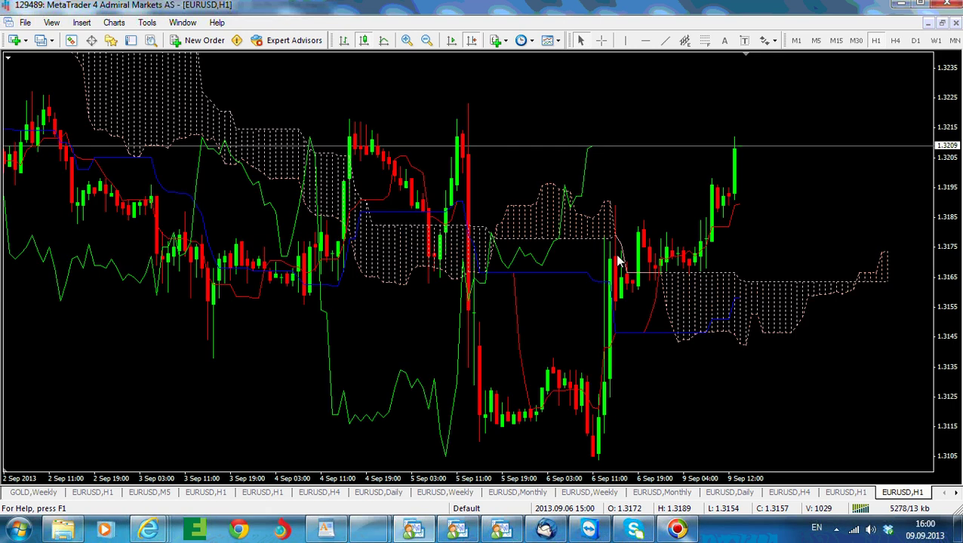
Step: Switch the newest EURUSD chart to the M5 timeframe and arrange the last three charts in the order M5, H1, H4
left_click(818, 41)
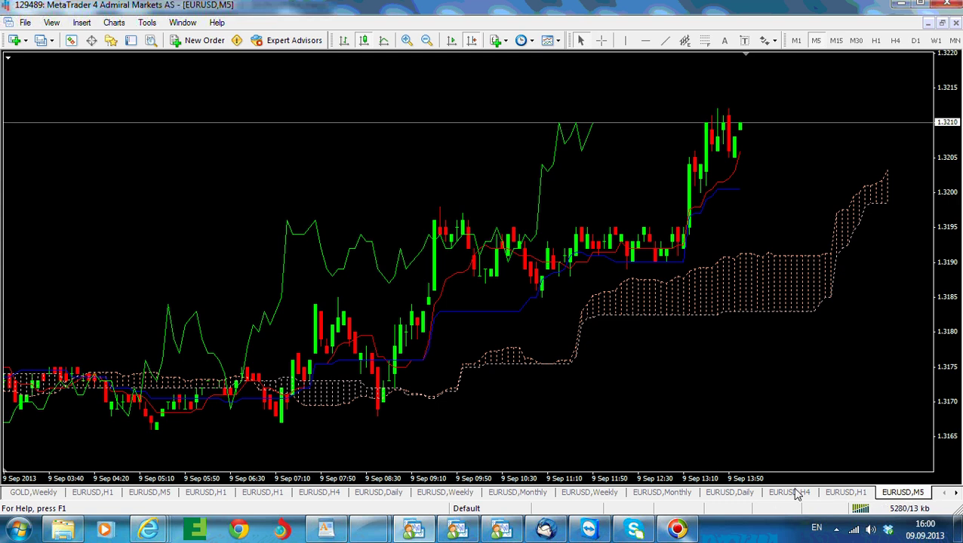
left_click_drag(799, 492, 841, 495)
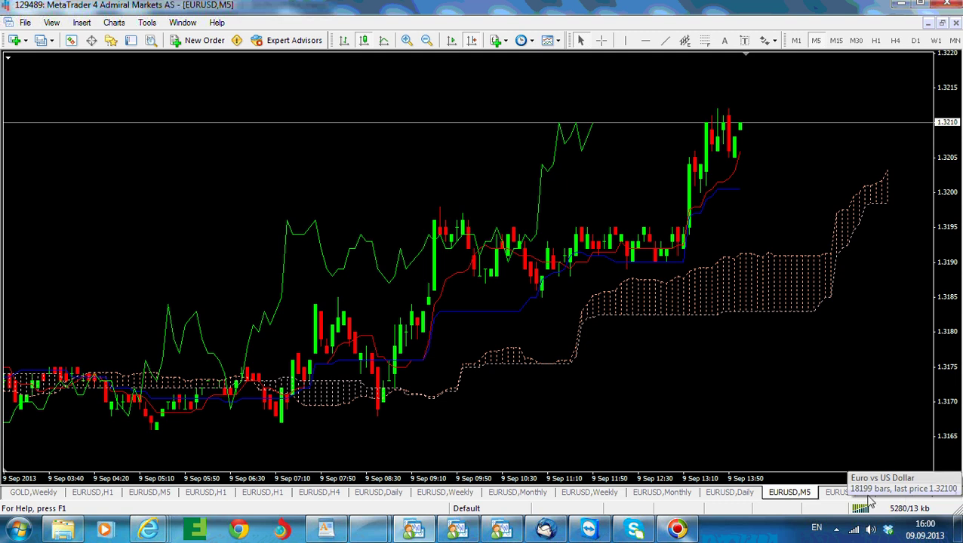
left_click_drag(903, 493, 811, 501)
left_click(809, 495)
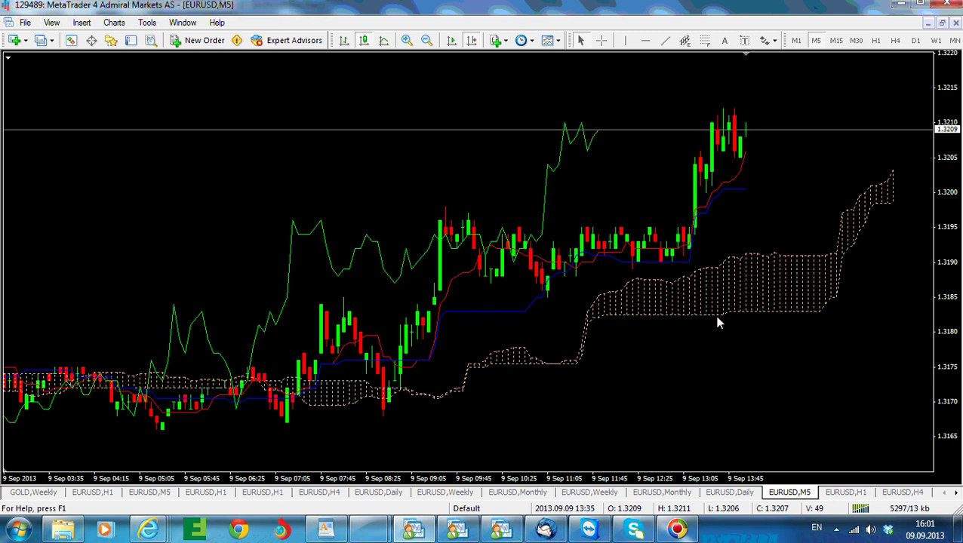
Step: Add the text label "bullish environment" to the empty area above the early candles on the EURUSD M5 chart
left_click(724, 40)
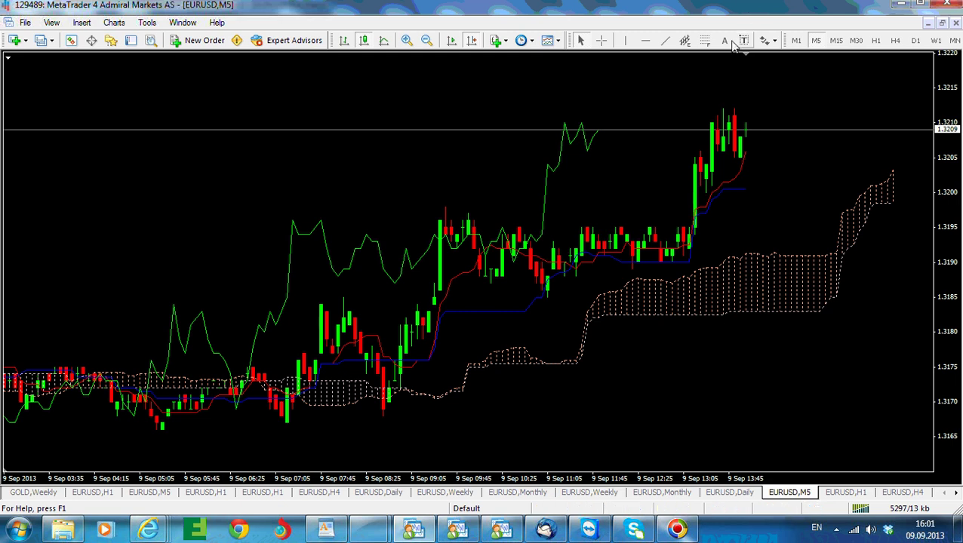
left_click(400, 217)
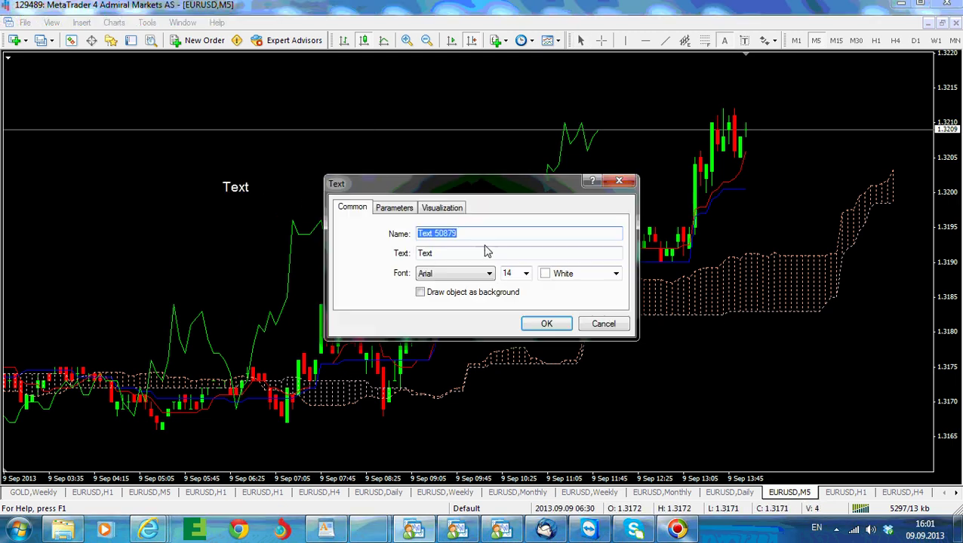
key("Tab")
type("b")
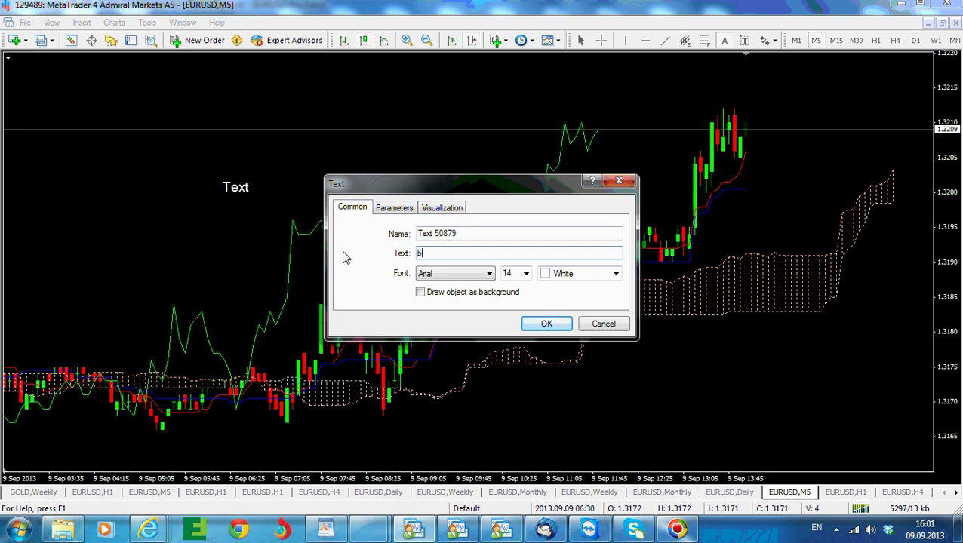
type("ullish enf")
key("BackSpace")
type("vironment")
key("Return")
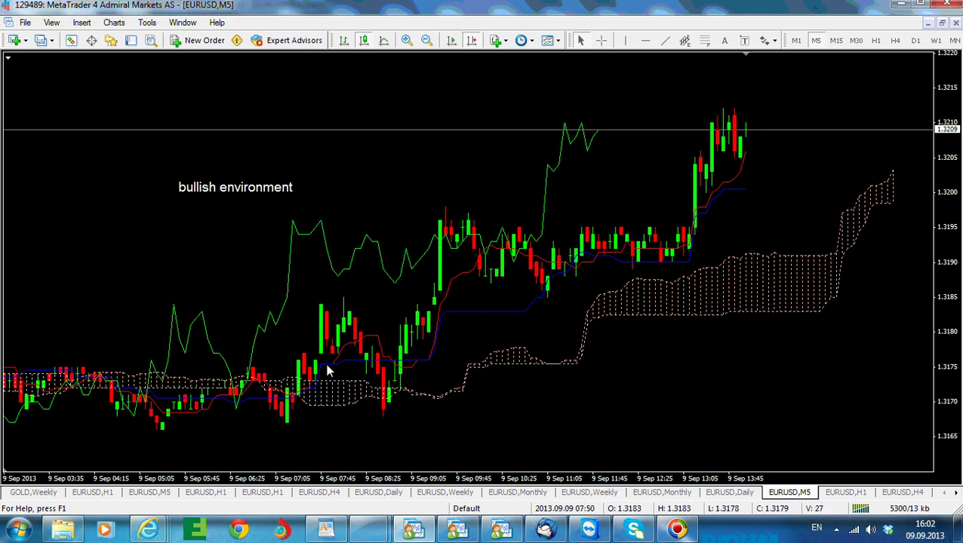
Step: Examine the Ichimoku lines on the EURUSD M5 chart and the price's position relative to the cloud on the H1 chart
mouse_move(317, 394)
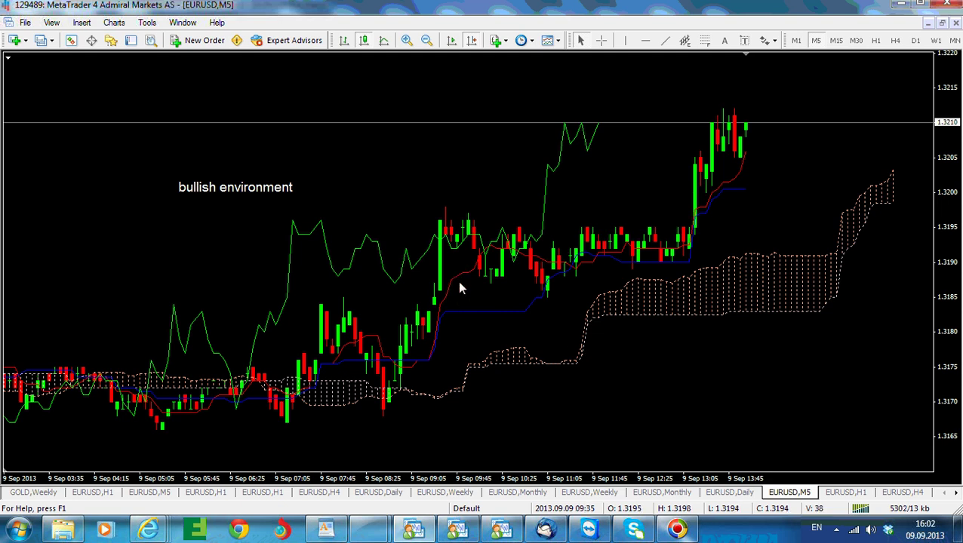
mouse_move(480, 318)
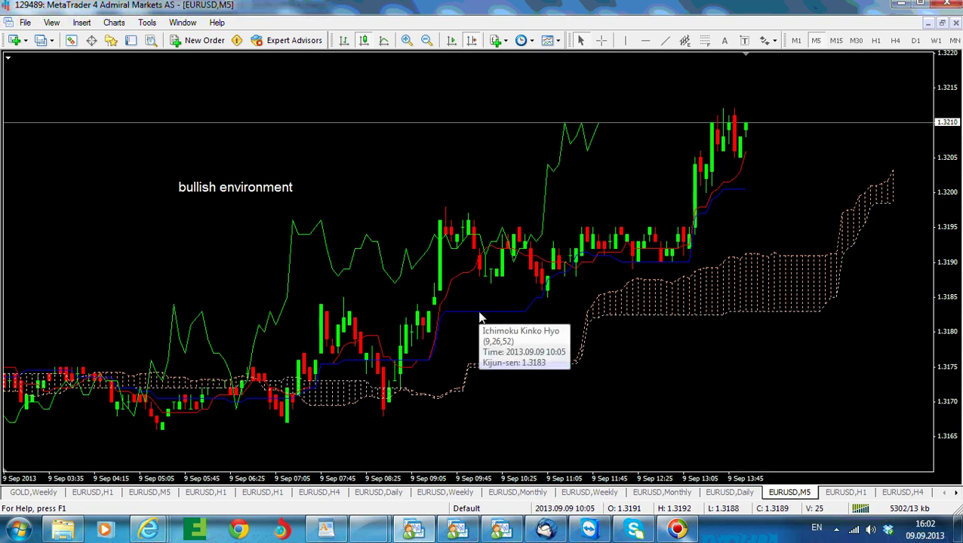
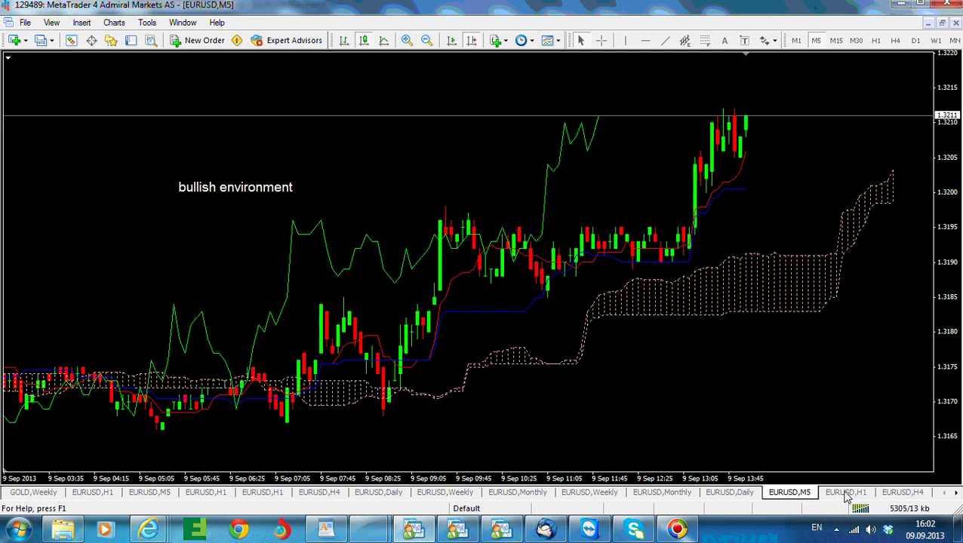
left_click(845, 492)
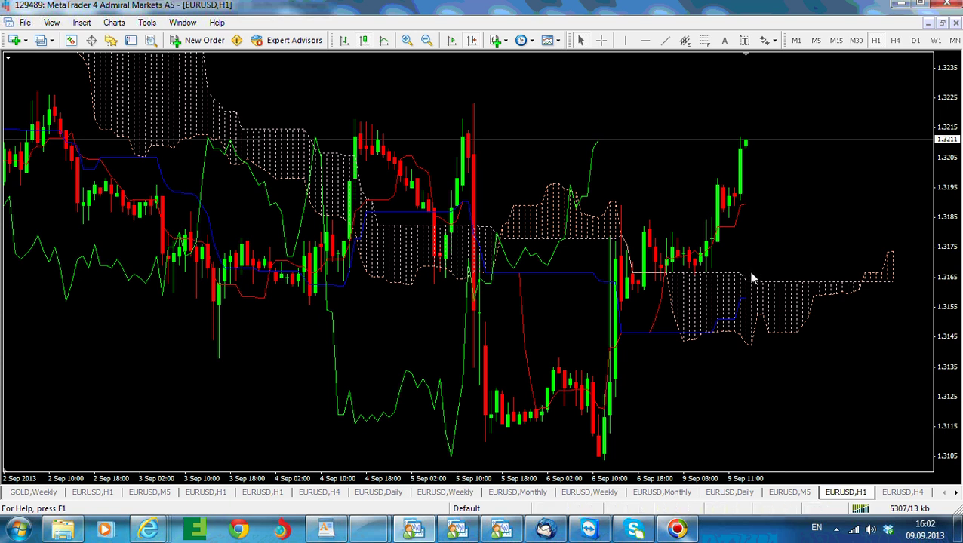
mouse_move(743, 278)
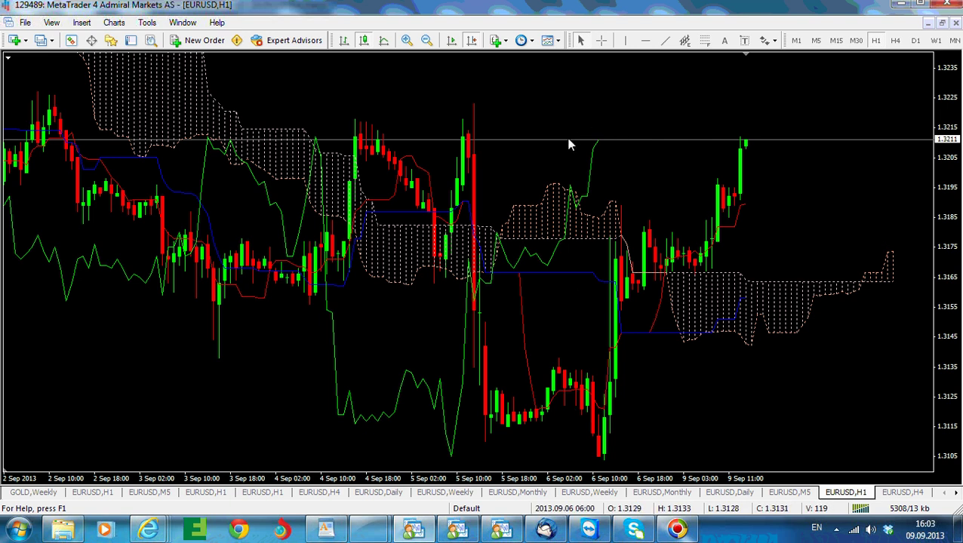
middle_click(755, 303)
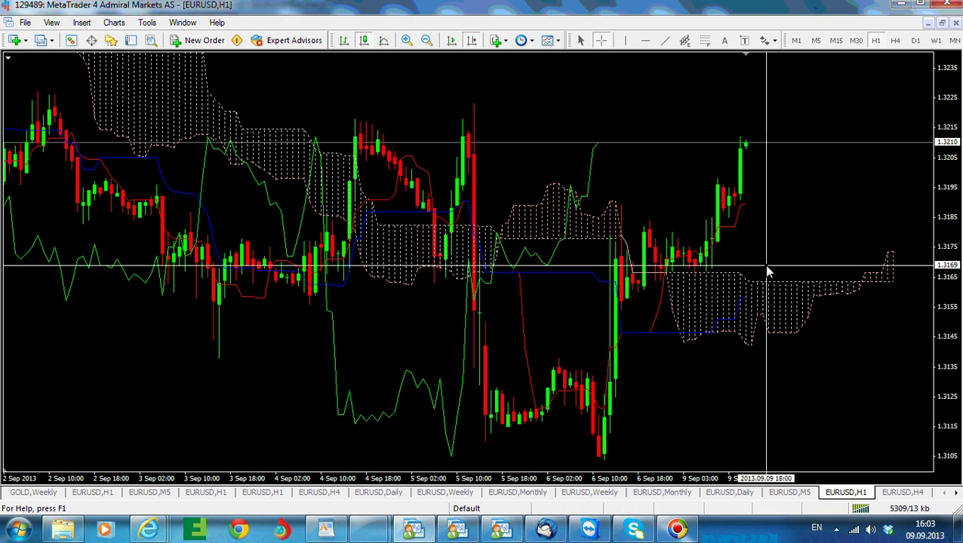
left_click(755, 281)
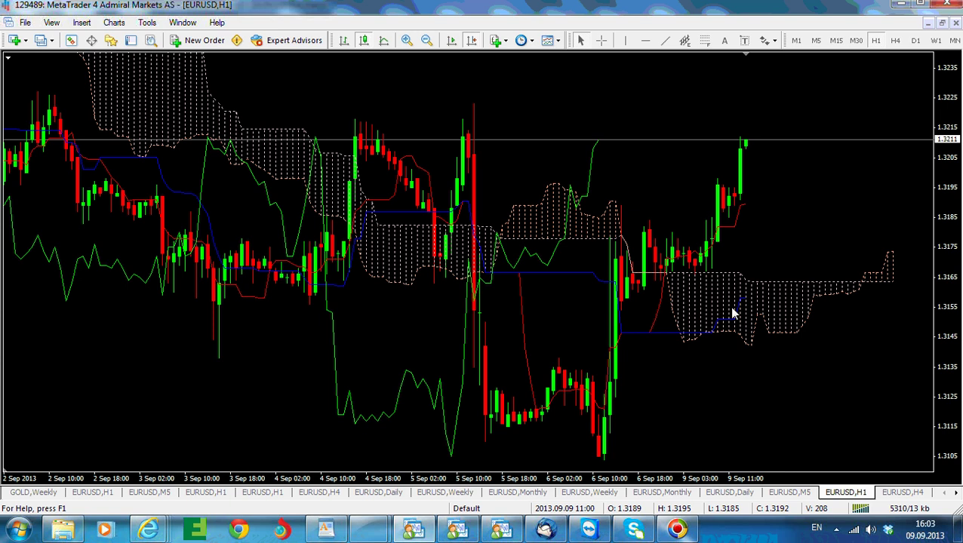
Step: Compare the EURUSD M5 chart with the H1 chart's earlier and latest price action around the Ichimoku cloud
left_click(791, 494)
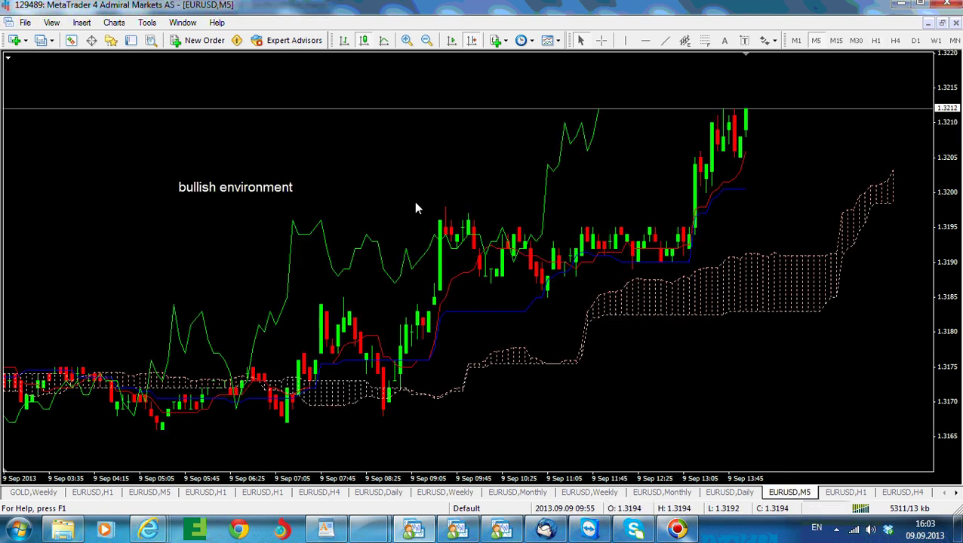
mouse_move(404, 280)
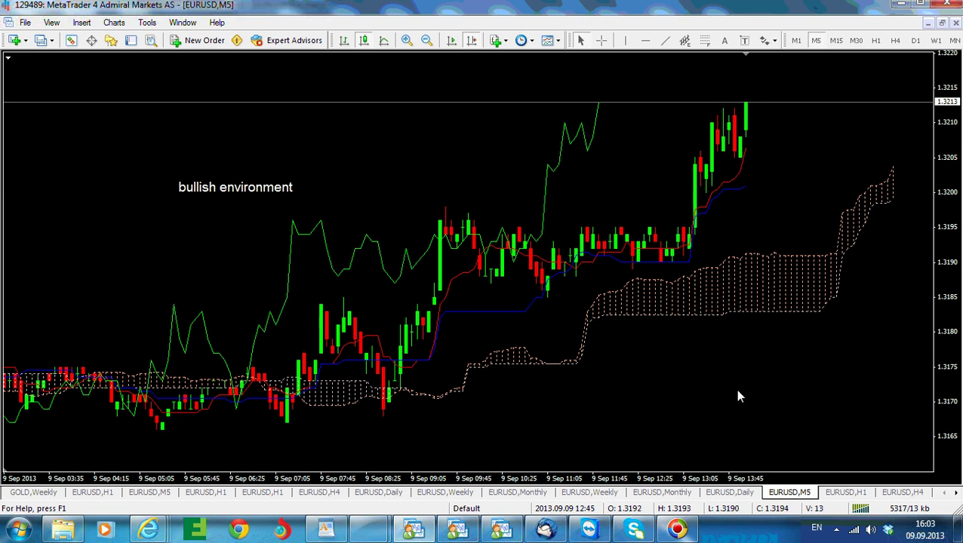
left_click(848, 494)
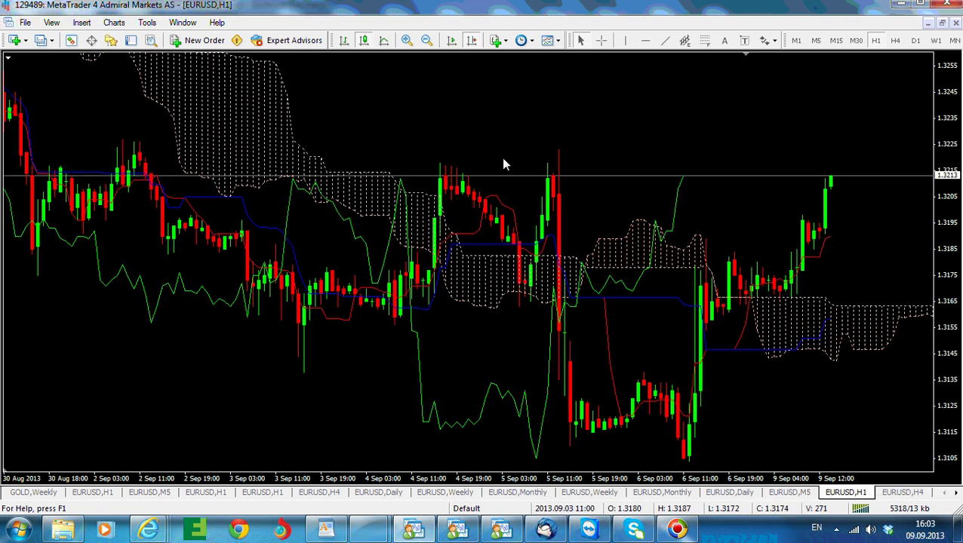
scroll(504, 165, "up", 5)
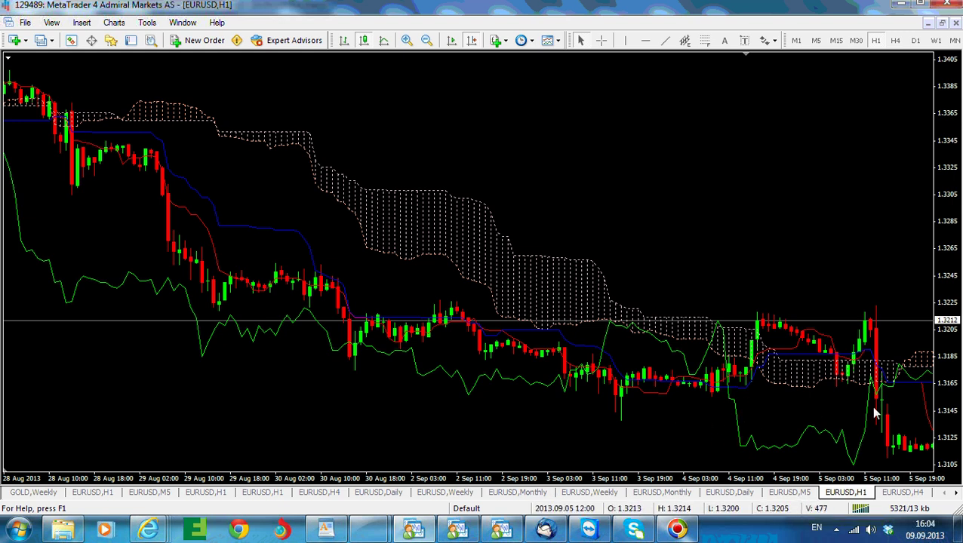
left_click_drag(876, 414, 550, 344)
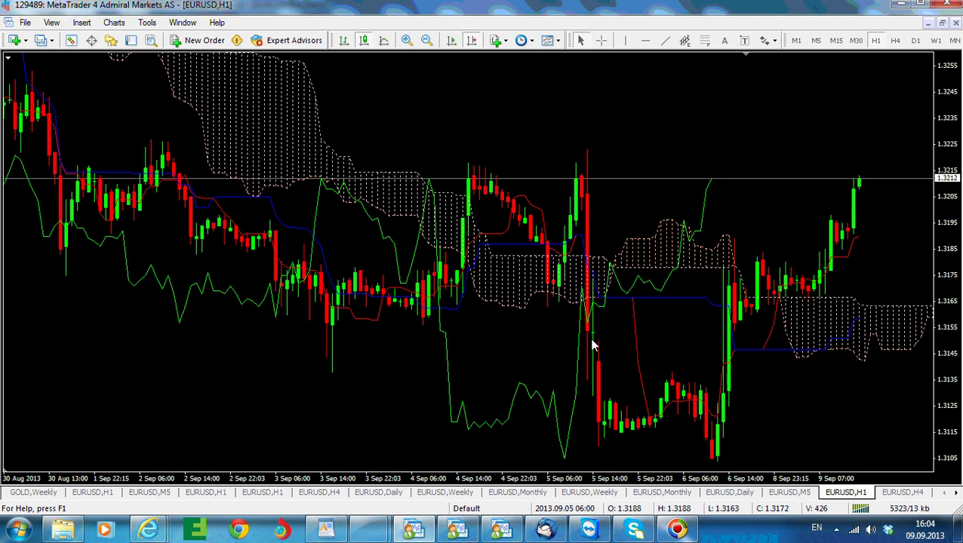
Step: Examine the EURUSD H4 chart and measure the bar distance from the 9 September 08:00 candle back to the end of the Chinkou Span
left_click(902, 492)
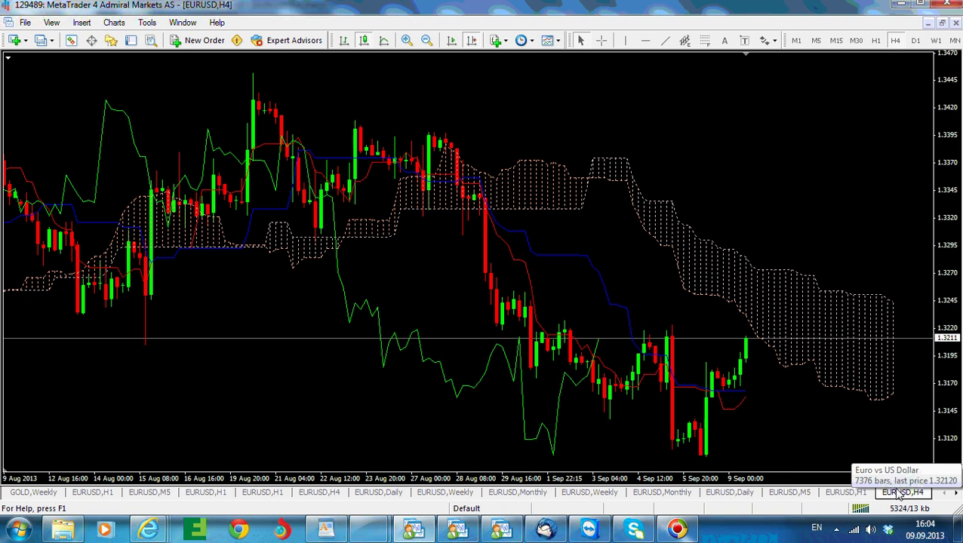
middle_click(611, 391)
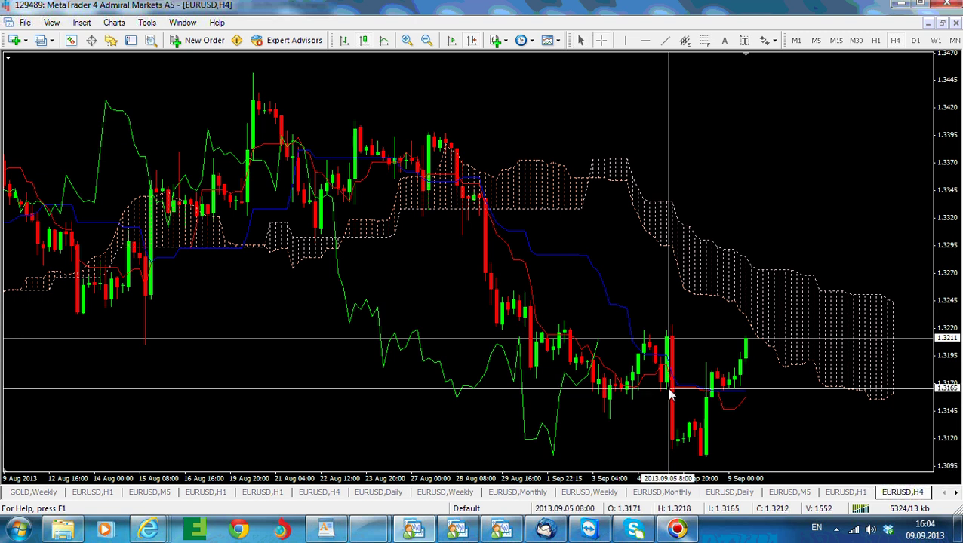
middle_click(595, 355)
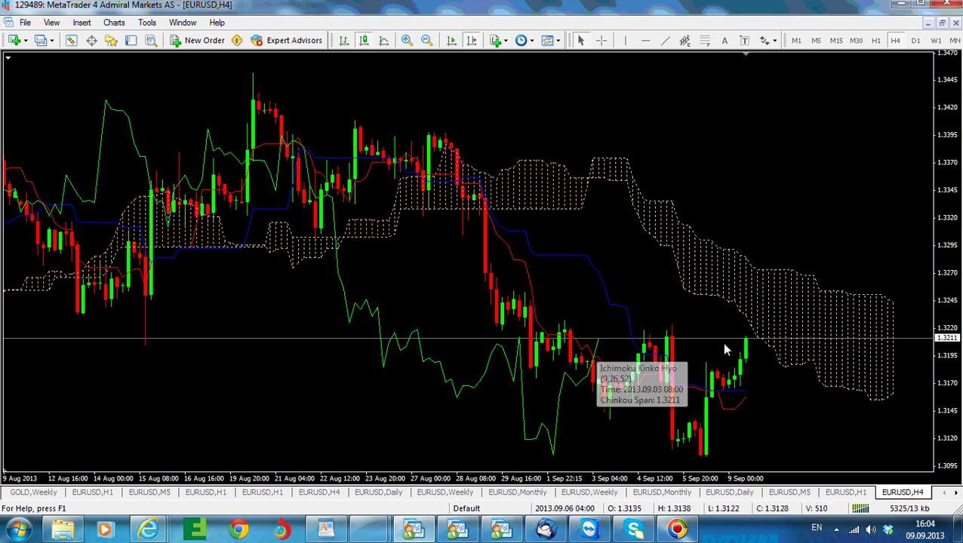
middle_click(753, 350)
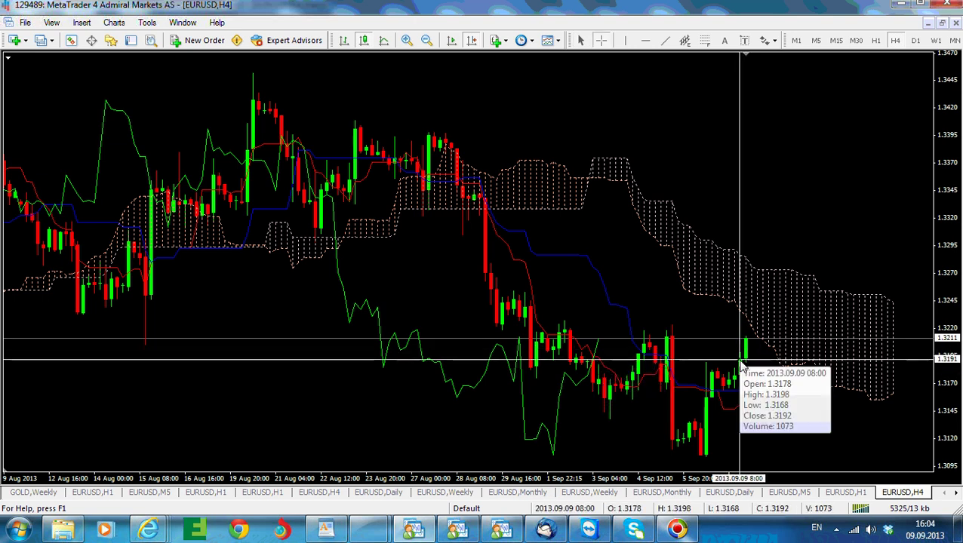
left_click_drag(742, 360, 597, 356)
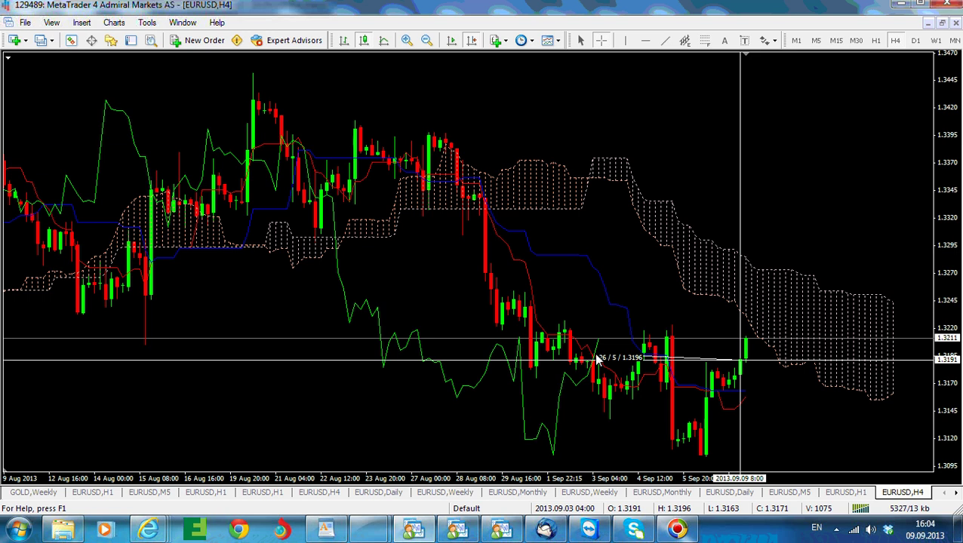
left_click_drag(596, 358, 604, 363)
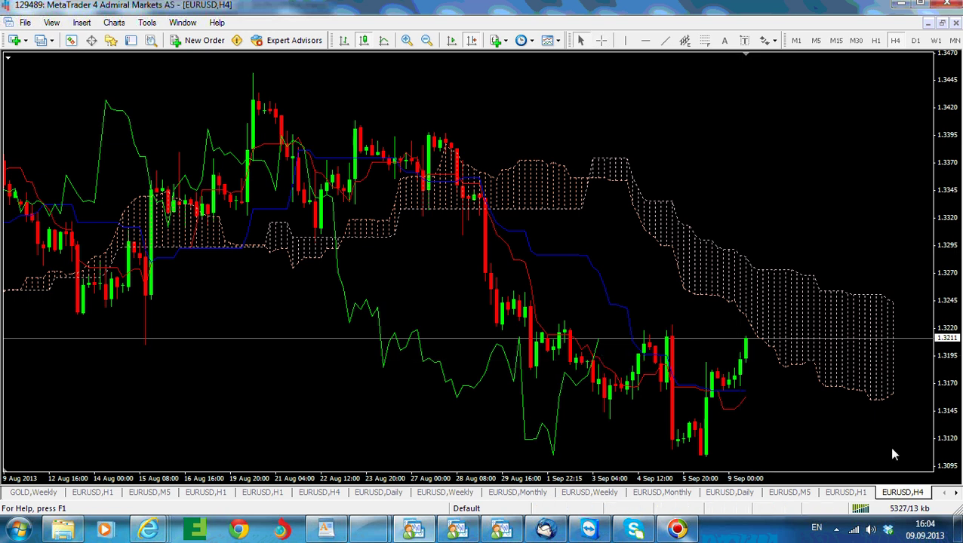
Step: Compare the EURUSD M5 and H1 charts, and measure on M5 from the Chinkou Span at 09:15 to the sharp rise around 13:20
left_click(791, 494)
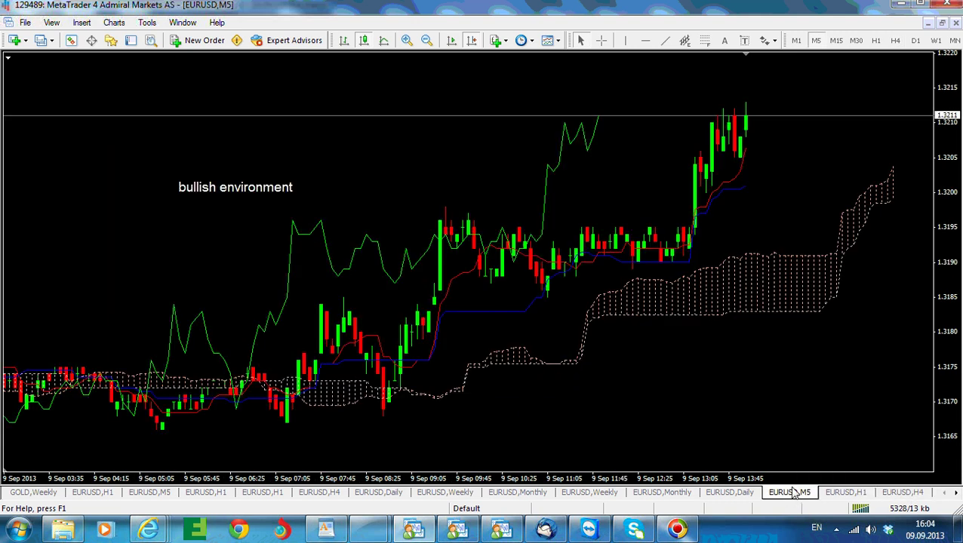
left_click(840, 493)
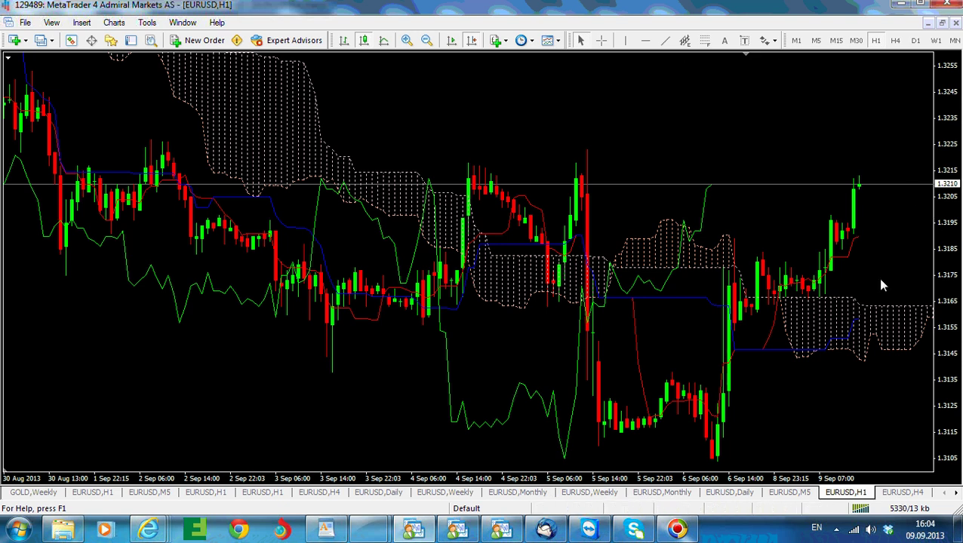
left_click(796, 496)
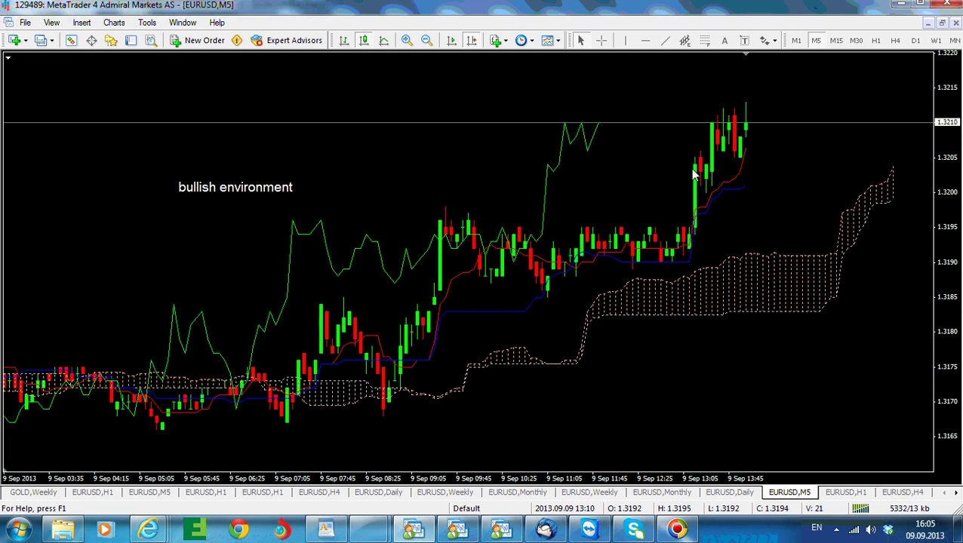
middle_click(588, 217)
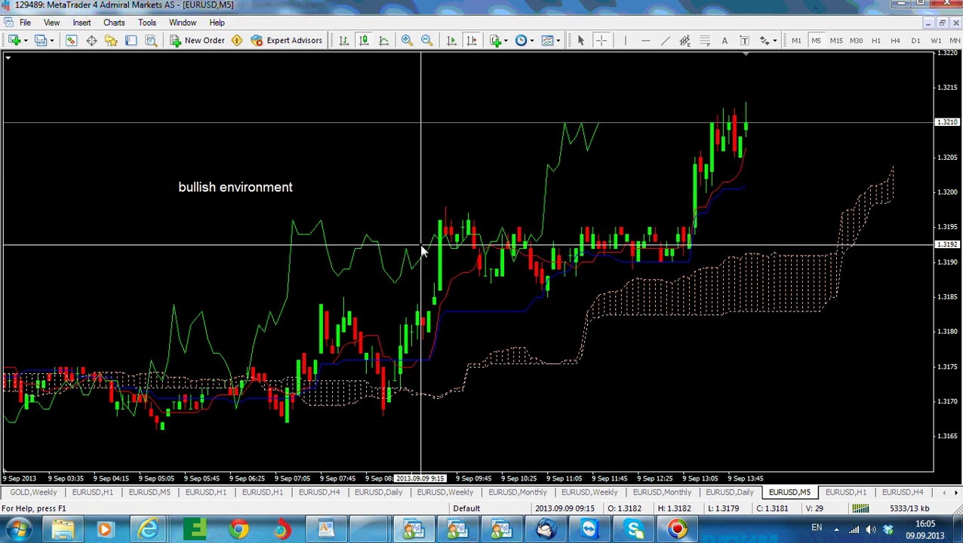
mouse_move(421, 250)
left_mouse_down()
mouse_move(554, 202)
mouse_move(699, 202)
left_mouse_up()
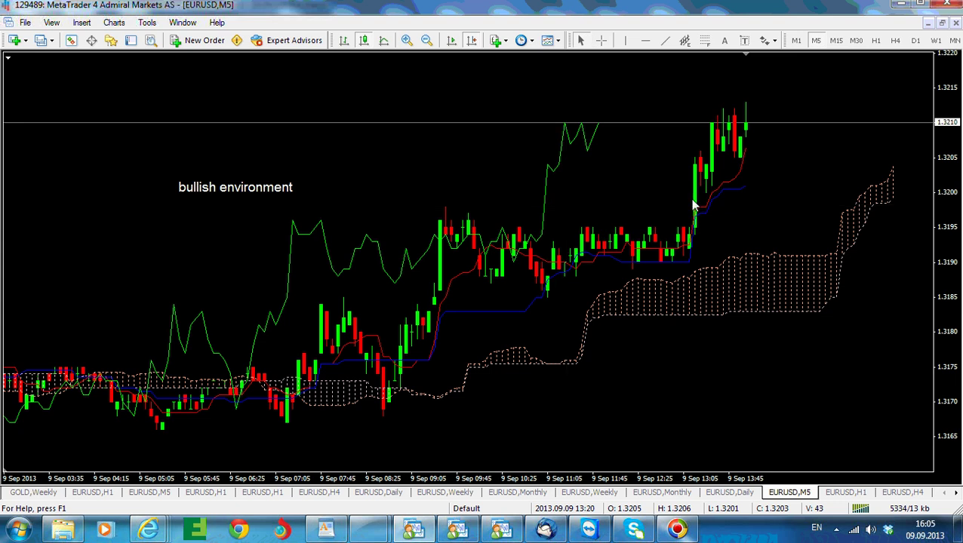